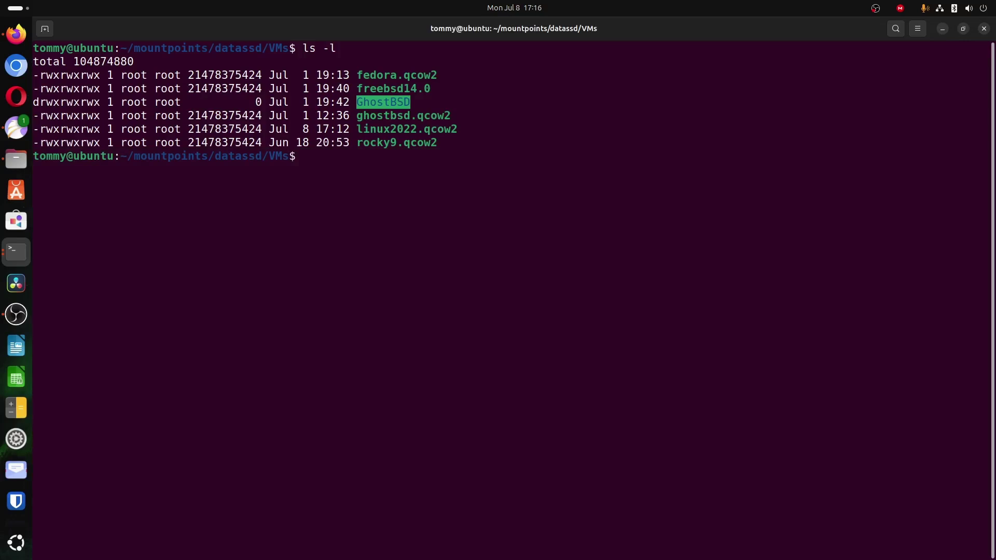
Highlight linux2022.qcow2's byte size, then relist the disk images in human-readable sizes with ls -lh.
left_click_drag(458, 128, 32, 129)
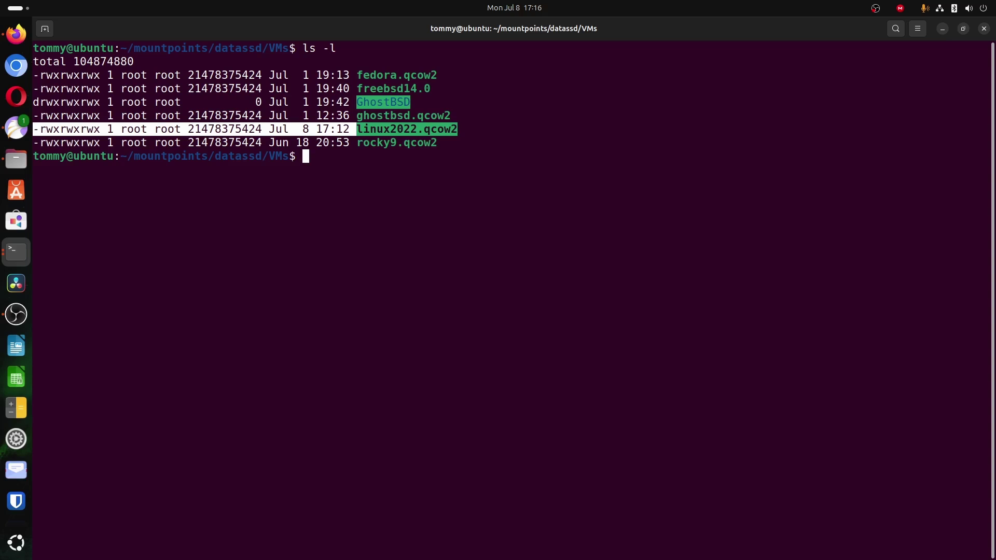
left_click(188, 129)
left_click_drag(187, 128, 262, 128)
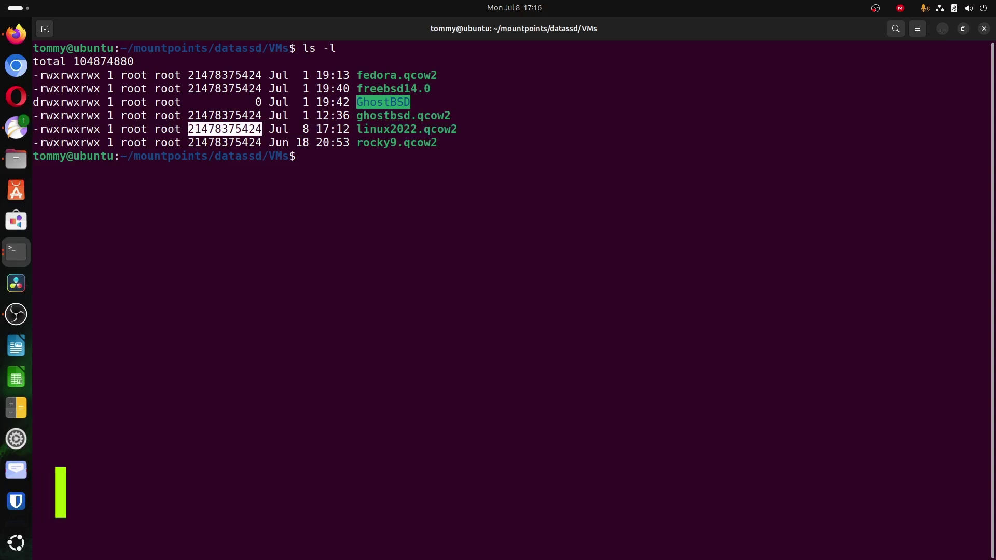
type("ls -lh")
key("Return")
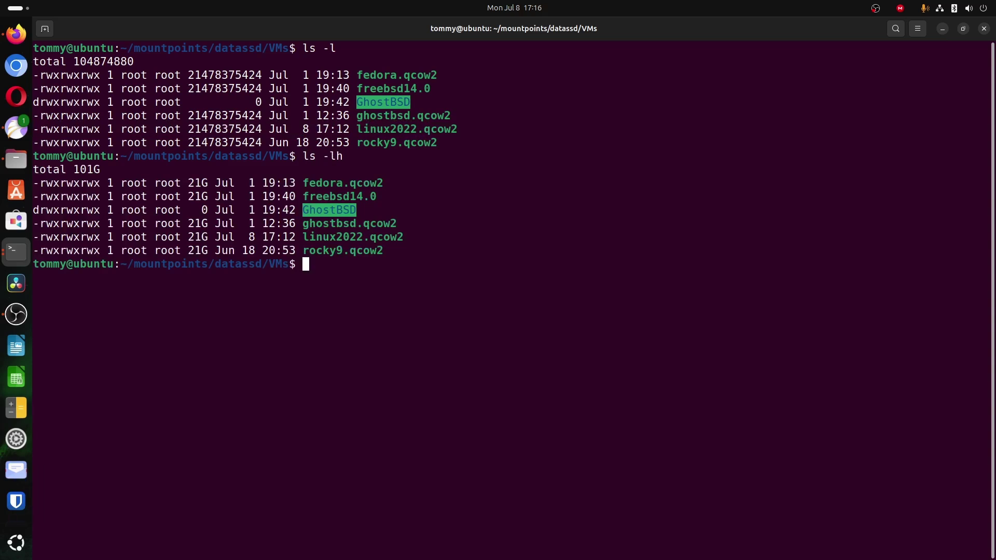
Resize linux2022.qcow2 to 40G with qemu-img resize and rerun ls -lh to check it.
type("qem")
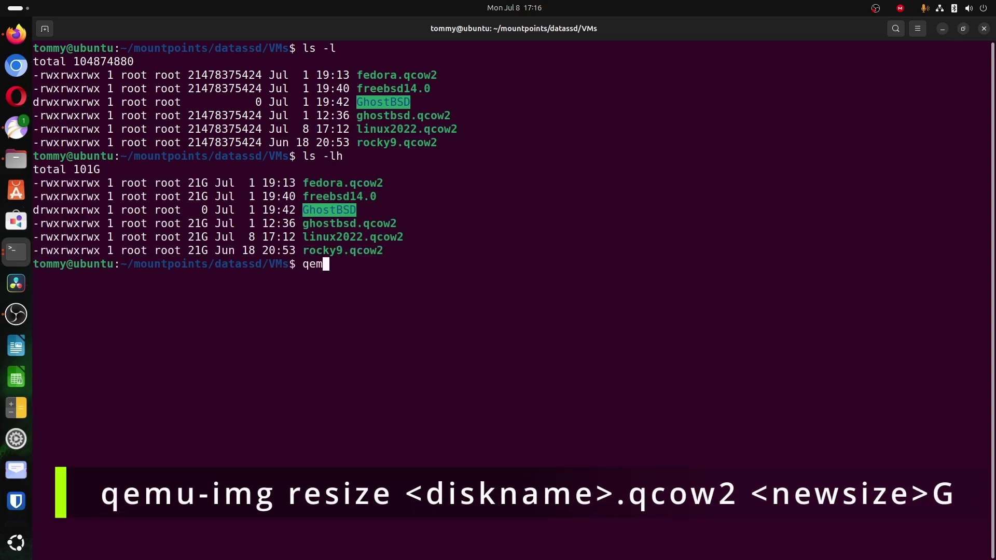
type("u-img resize ")
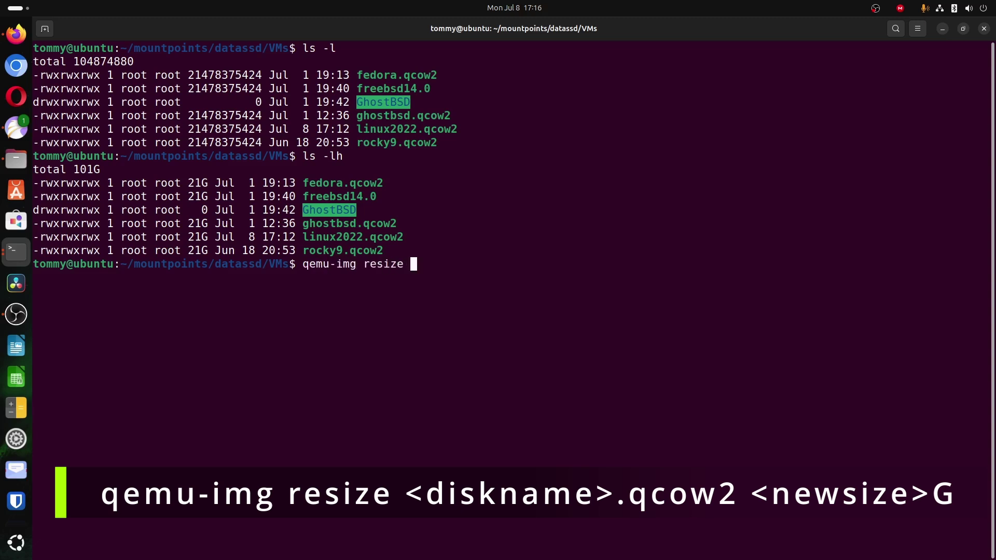
type("lin")
key("Tab")
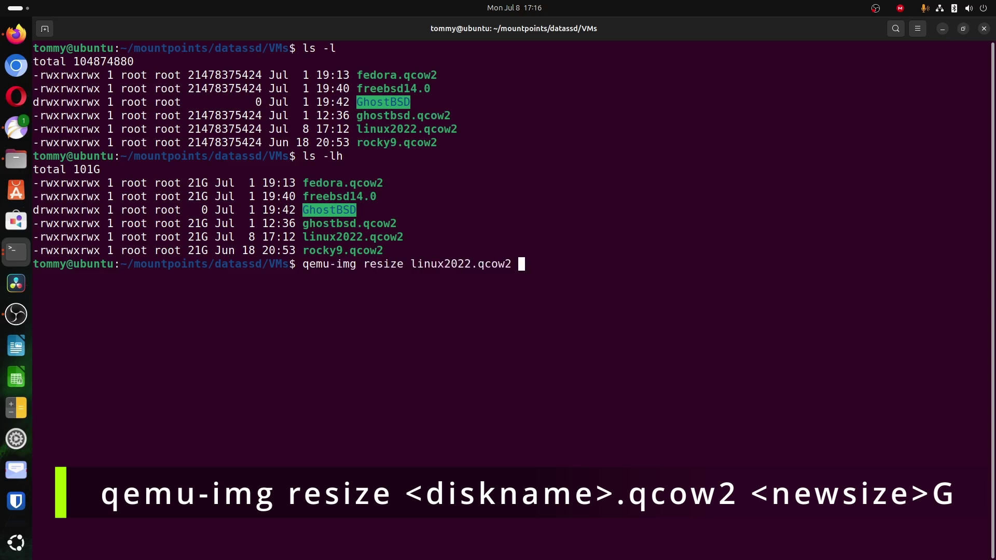
type("40G")
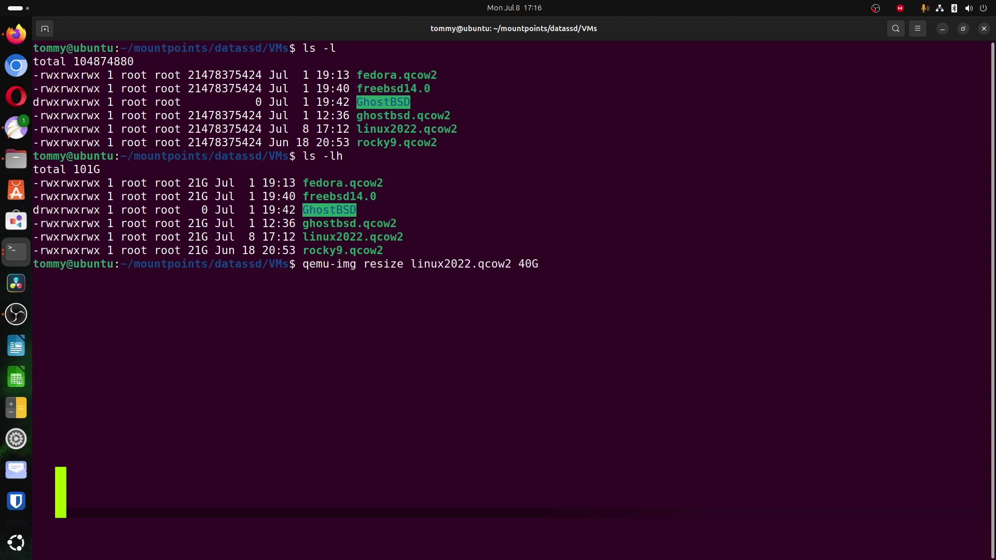
key("Return")
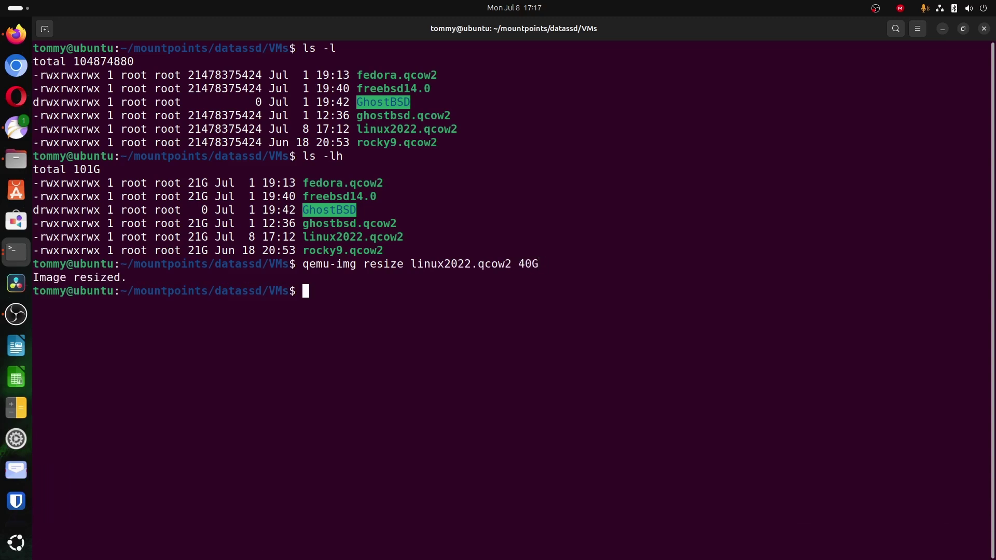
key("Up")
key("Up")
key("Return")
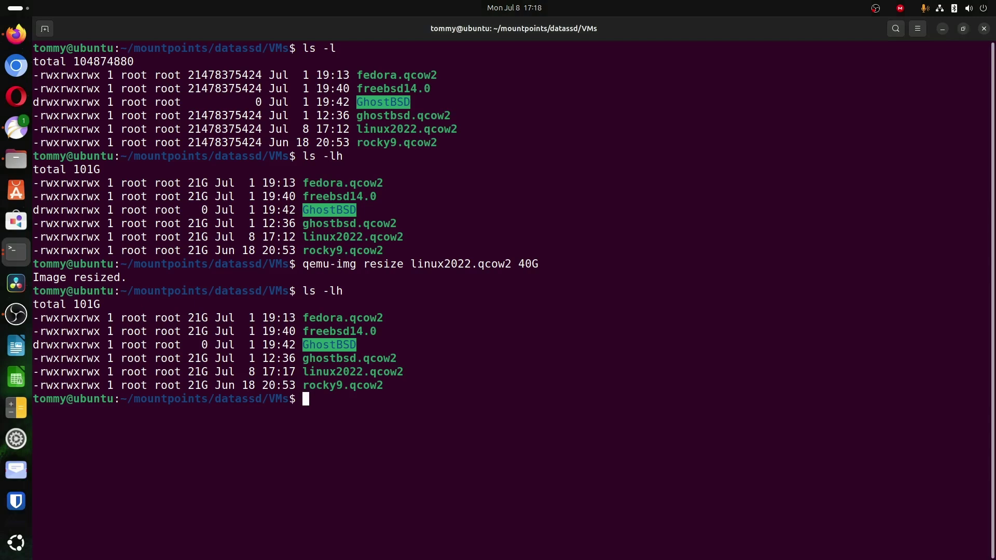
Load the nbd kernel module with max_part=10 using sudo modprobe.
type("sudo modprobe nb")
key("BackSpace")
key("BackSpace")
key("BackSpace")
type("nbd ")
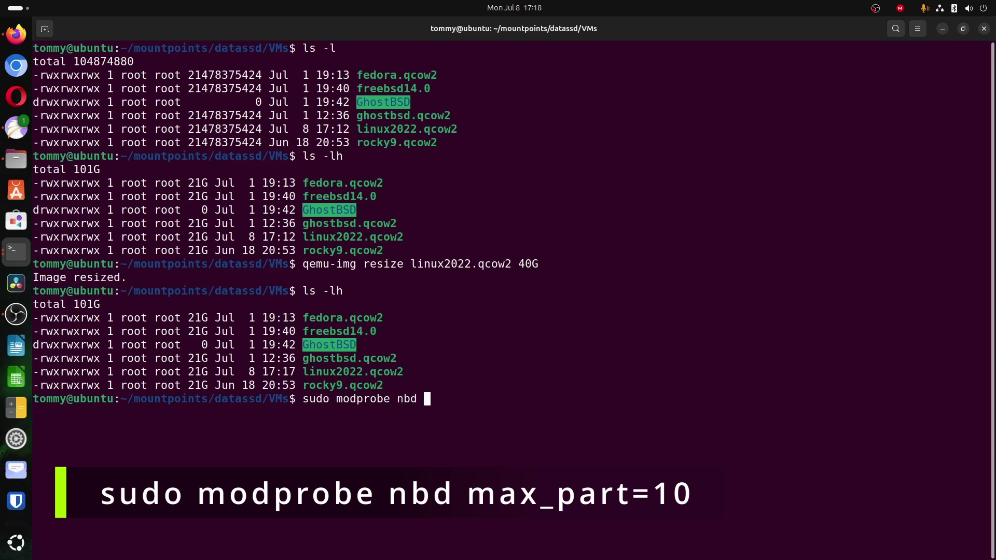
type("max_part=10")
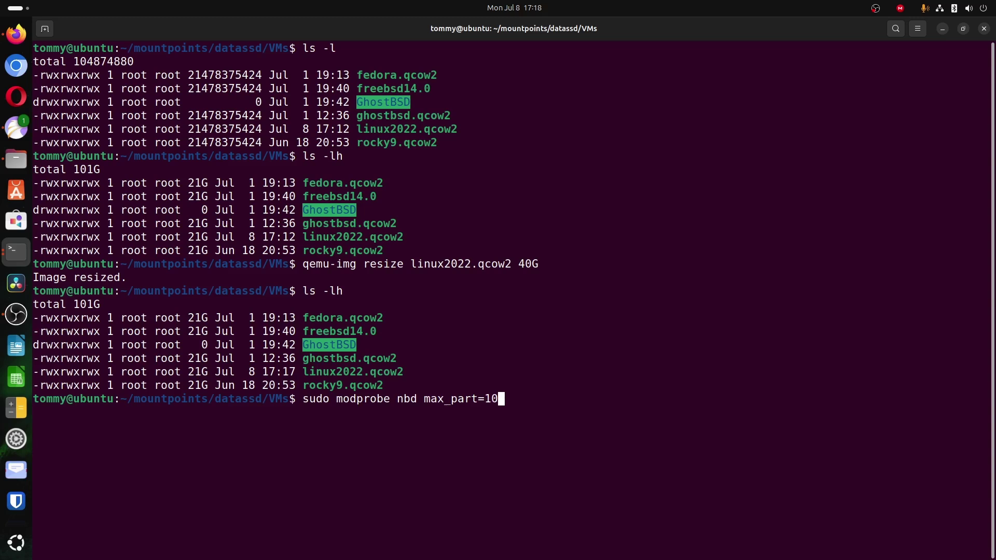
key("Return")
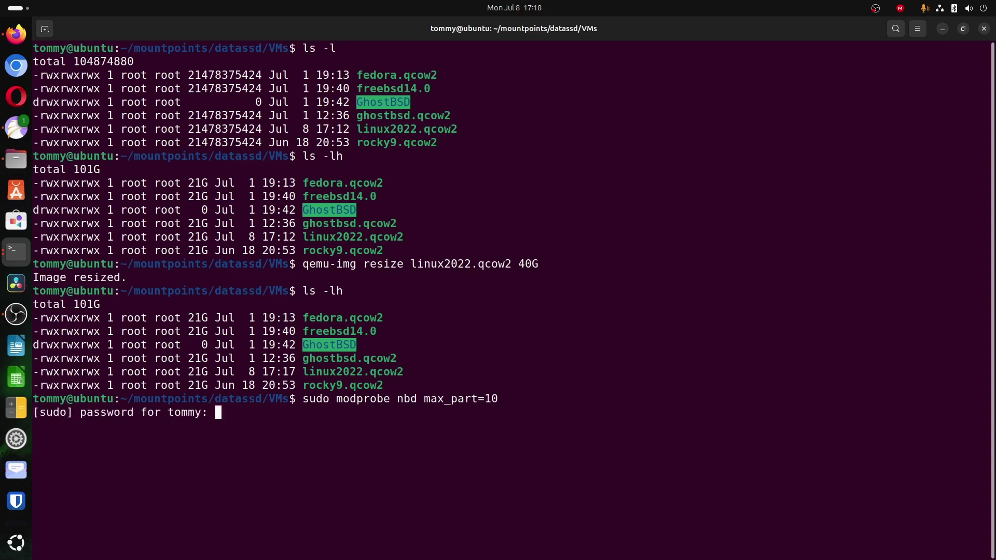
key("Return")
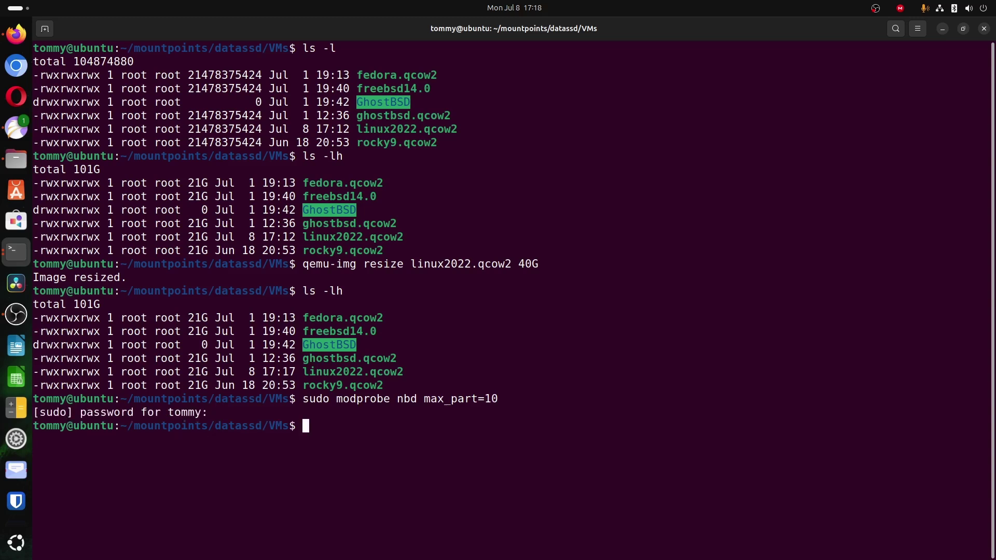
Attach linux2022.qcow2 as /dev/nbd0 with sudo qemu-nbd -c.
type("sudo qemu-")
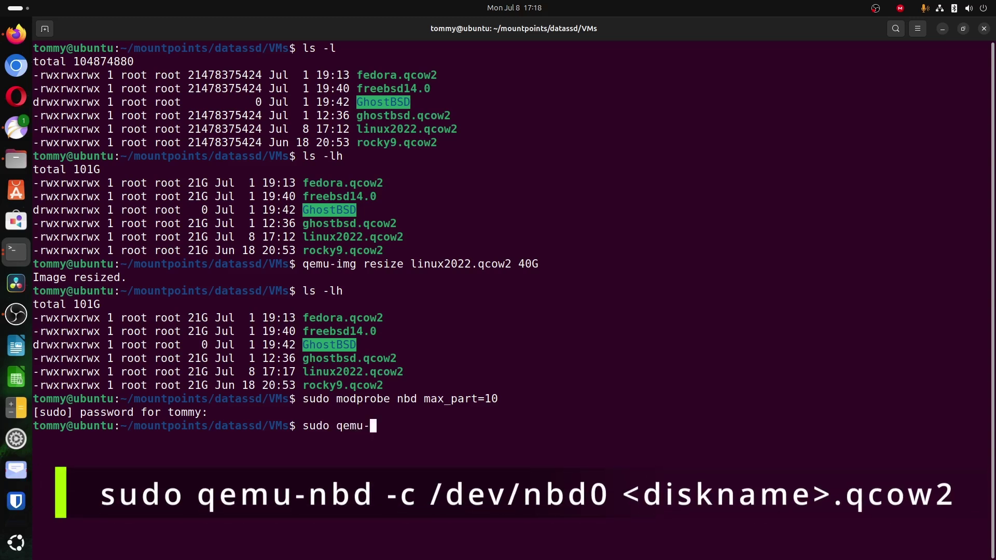
type("nbd -c")
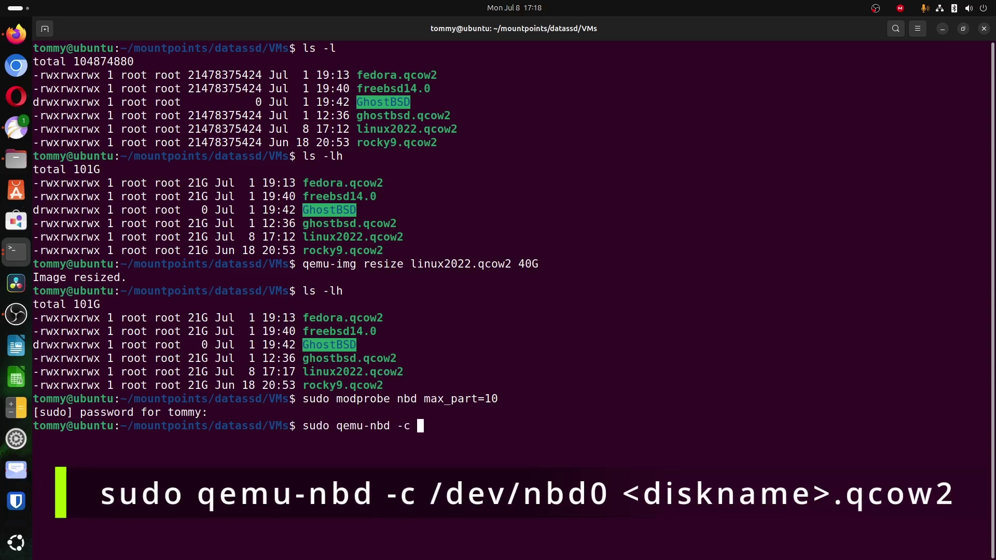
type(" /dev/nbd0 lin")
key("Tab")
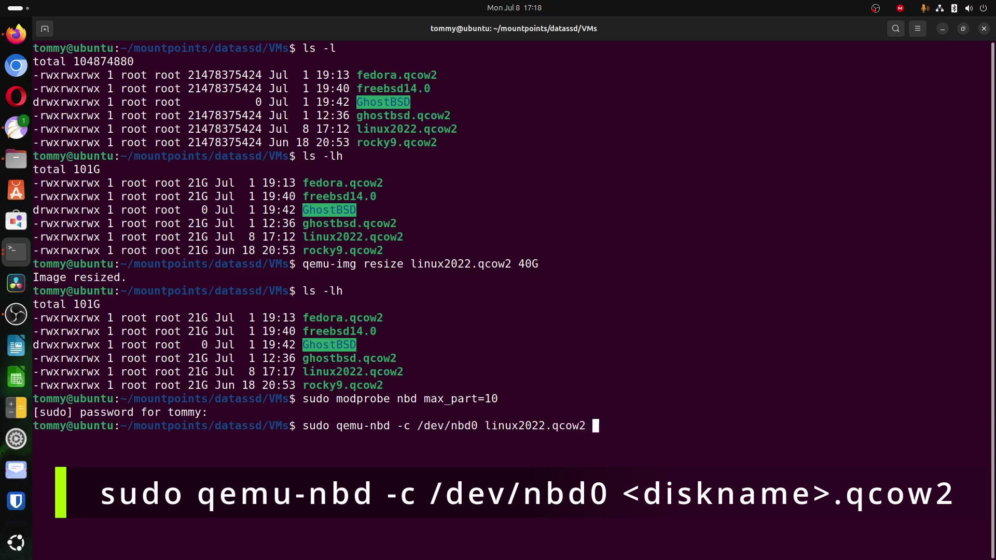
key("Return")
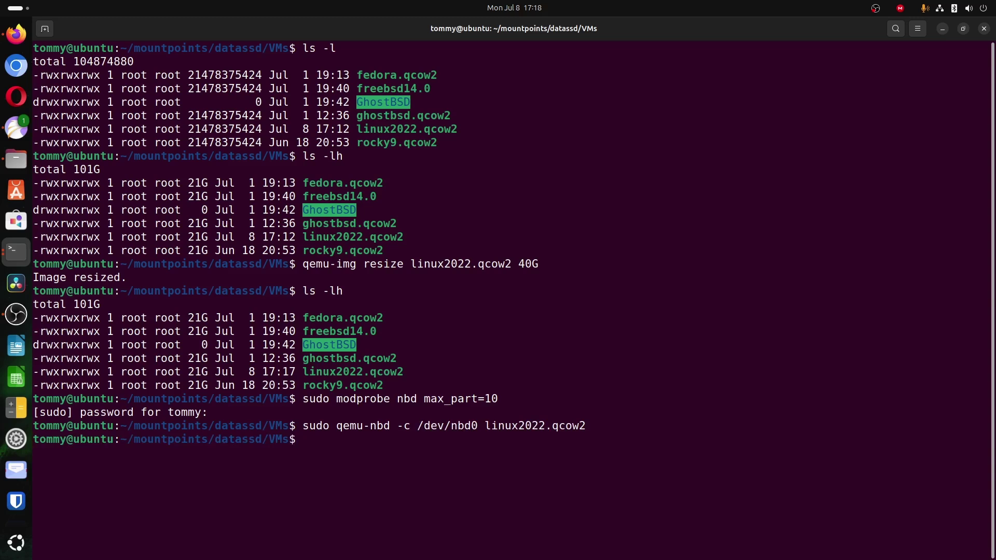
Install the missing GParted package with sudo apt install gparted.
type("gpa")
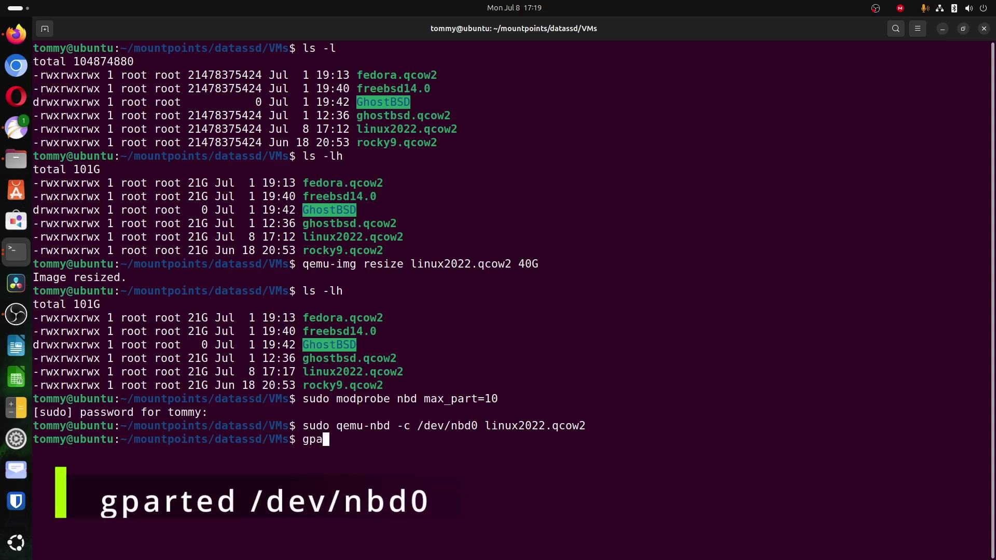
type("rted")
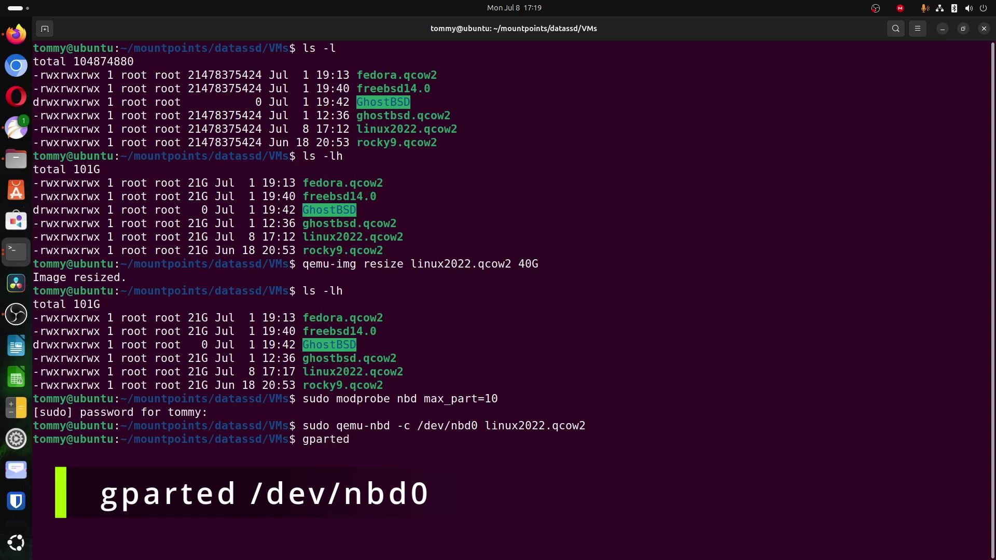
type("/ded")
type("/nbd0")
key("Return")
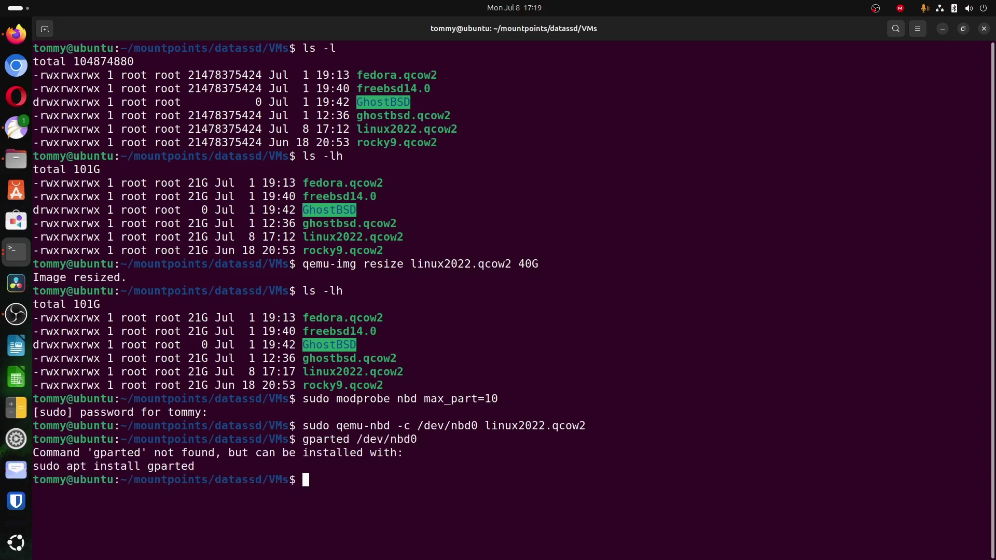
type("sudo apt install gparted")
key("Return")
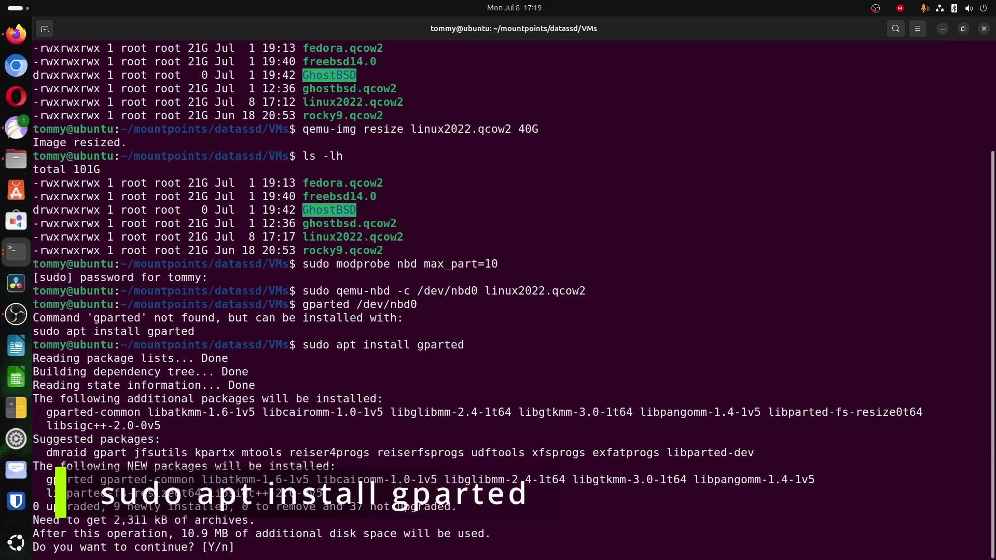
type("y")
key("Return")
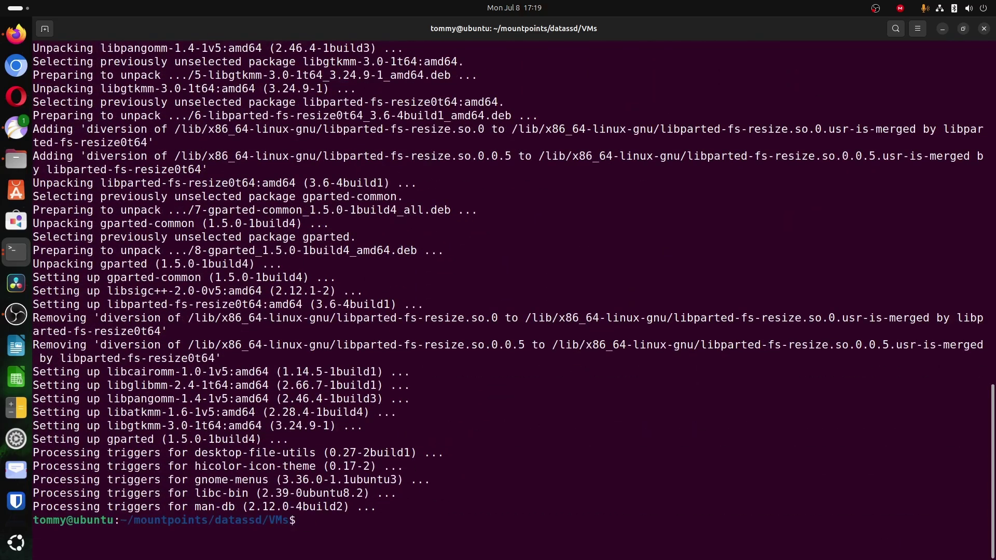
Launch GParted on /dev/nbd0 and authenticate as root with the account password.
type("gparted /dev/nbd0")
key("Return")
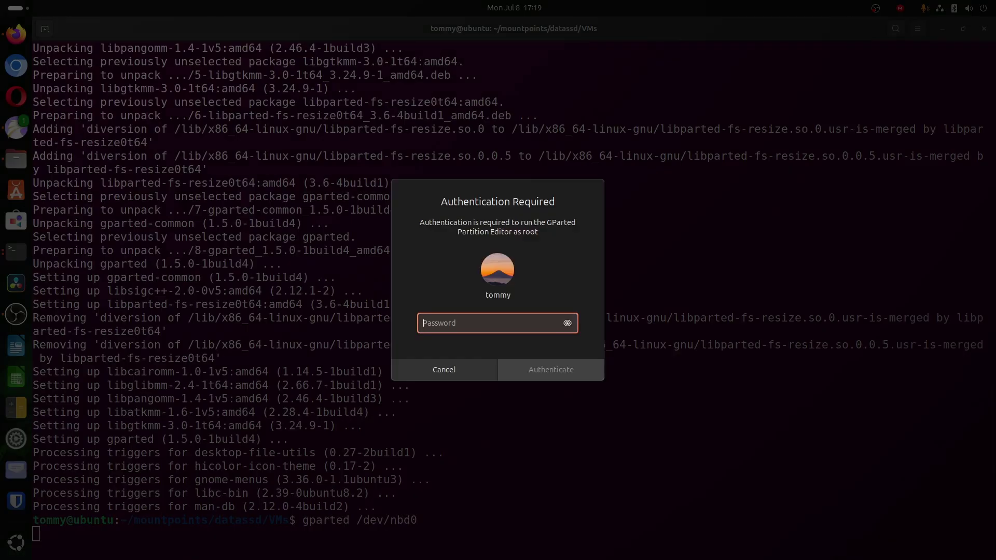
type("••••")
key("Return")
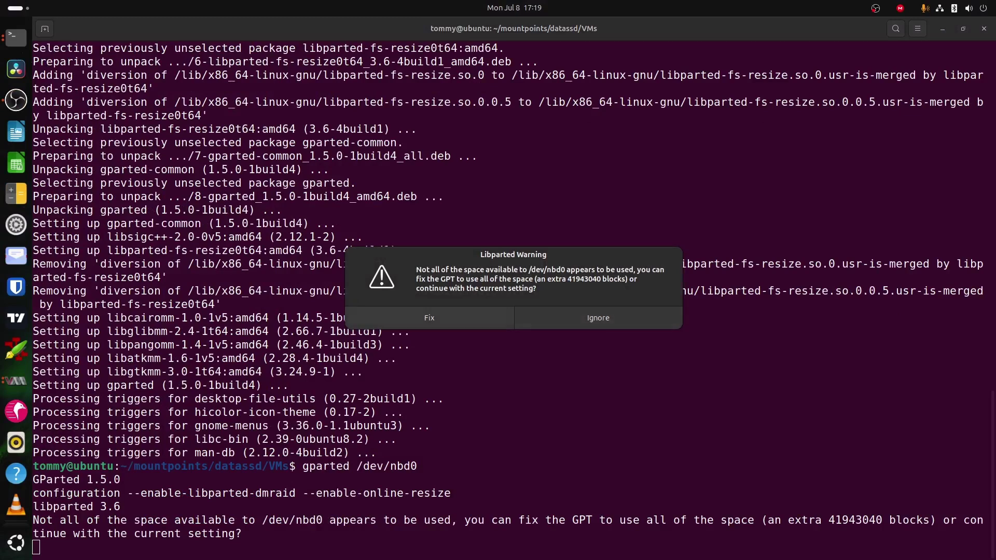
Fix the GPT and queue growing /dev/nbd0p3 into all unallocated space, to 39.50 GiB.
key("Return")
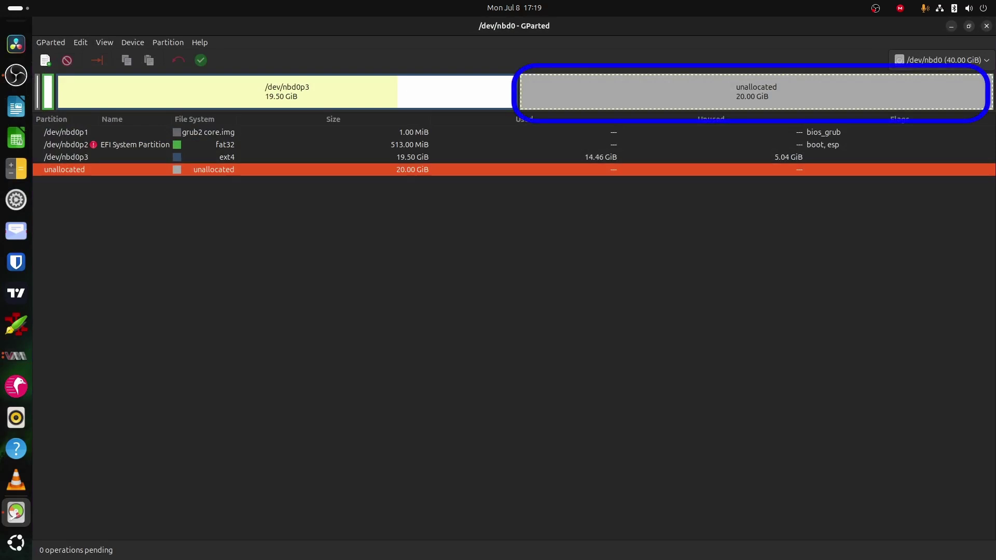
left_click(66, 156)
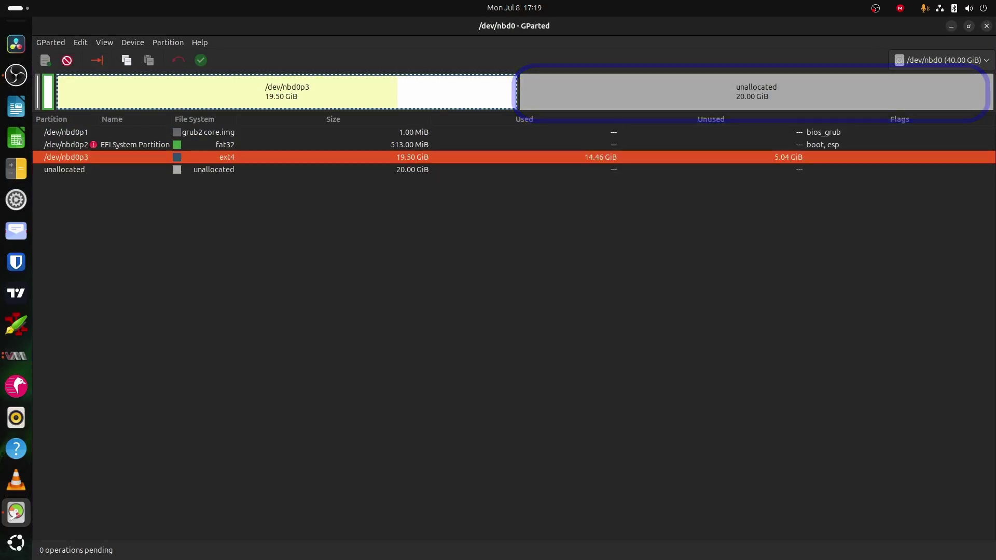
key("Menu")
key("Down")
key("Down")
key("Return")
left_click_drag(519, 240, 650, 240)
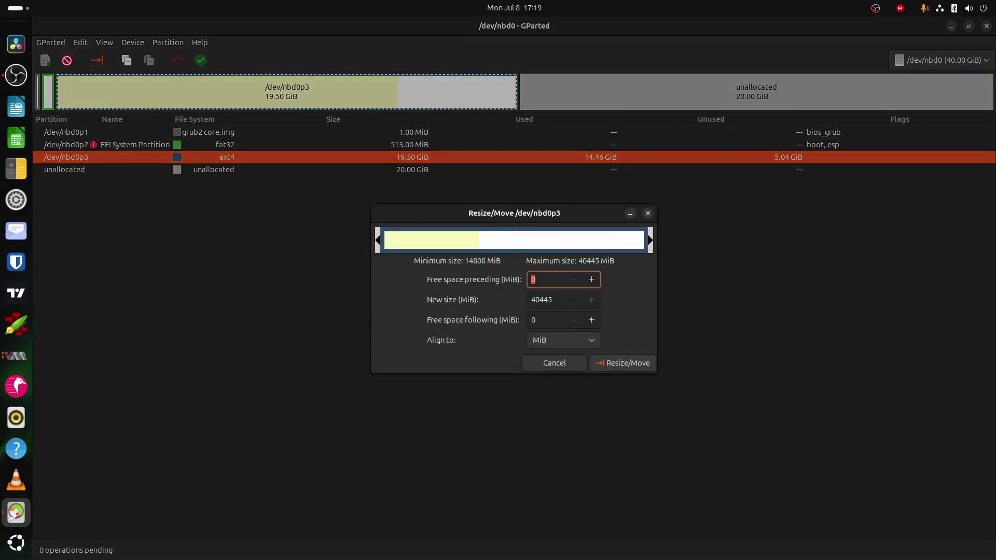
key("Return")
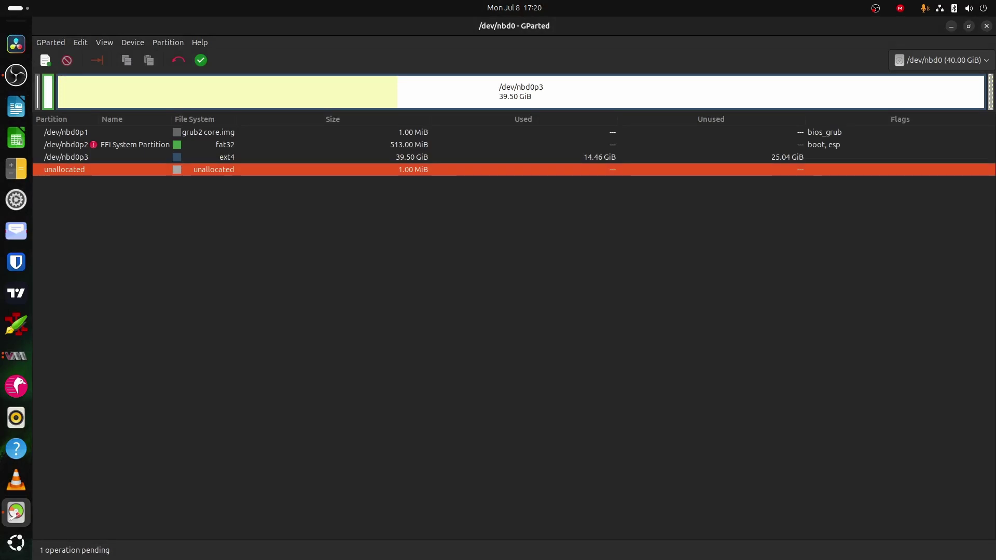
Apply the pending resize operation, confirm the warning, and dismiss the completed summary.
key("ctrl+Return")
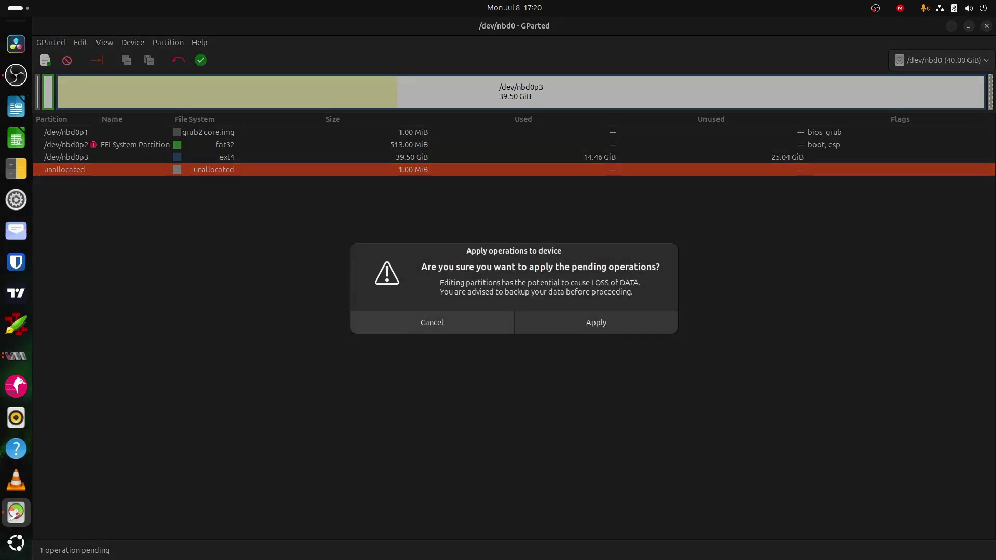
key("Return")
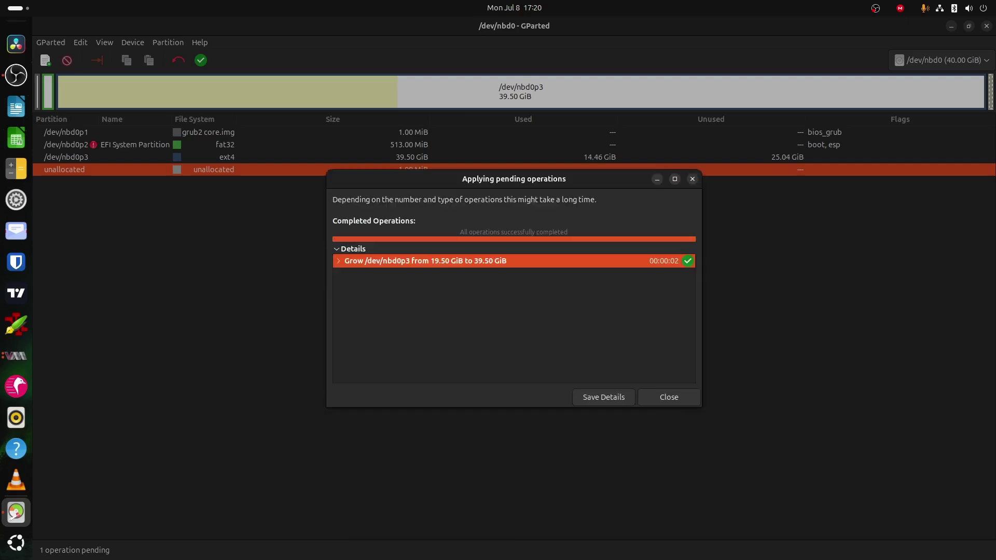
key("shift+Right")
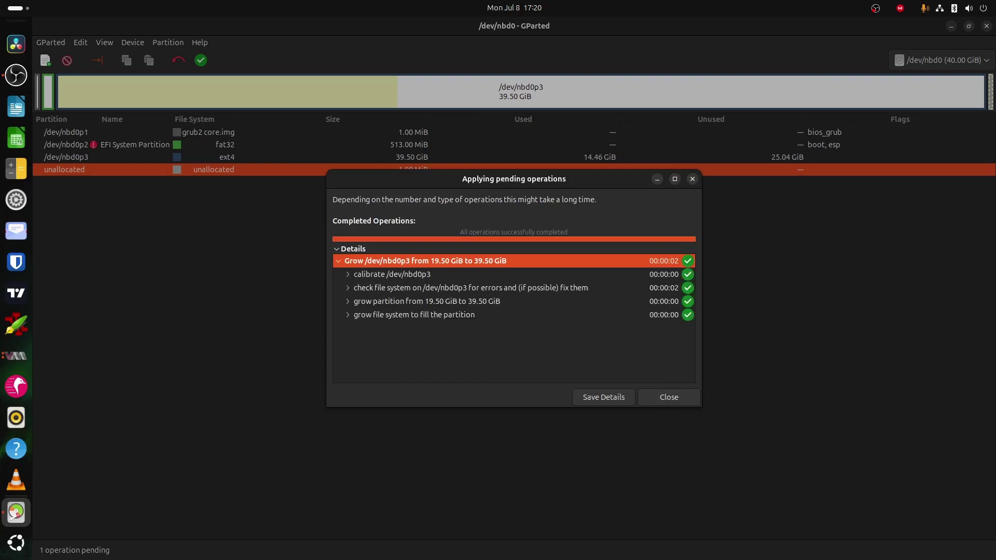
key("Escape")
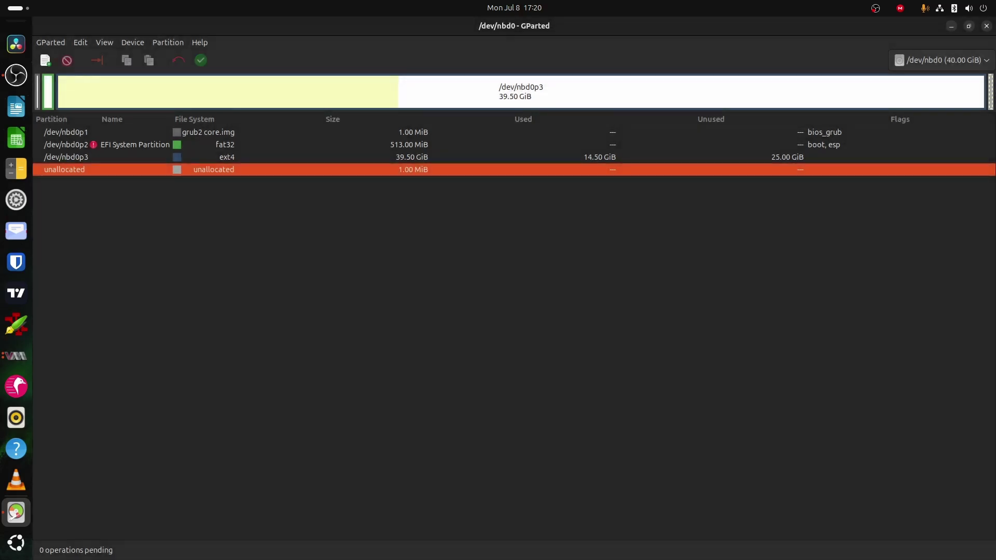
key("F10")
Quit GParted, clear the terminal, and list the VM image files with ls -lh.
key("Down")
key("Down")
key("Return")
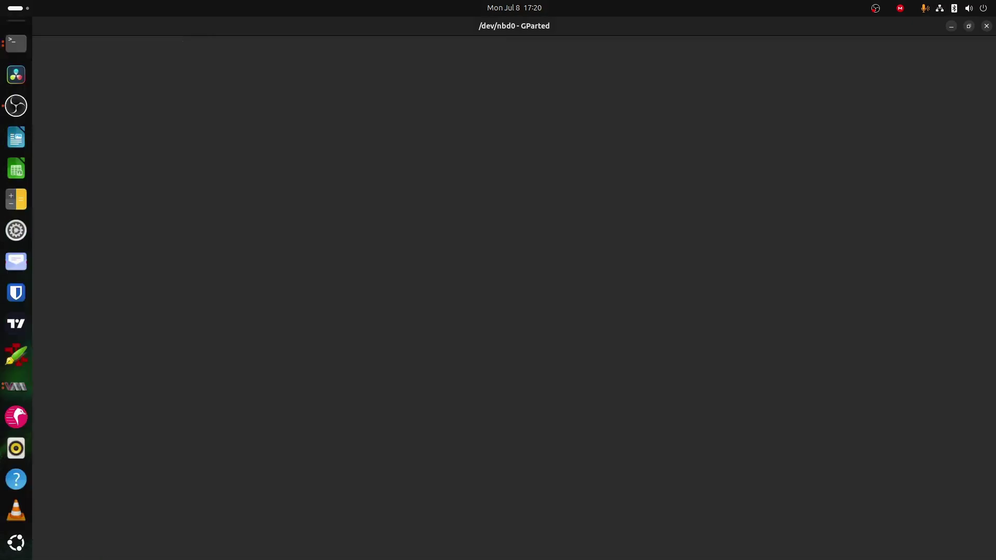
type("clear")
key("Return")
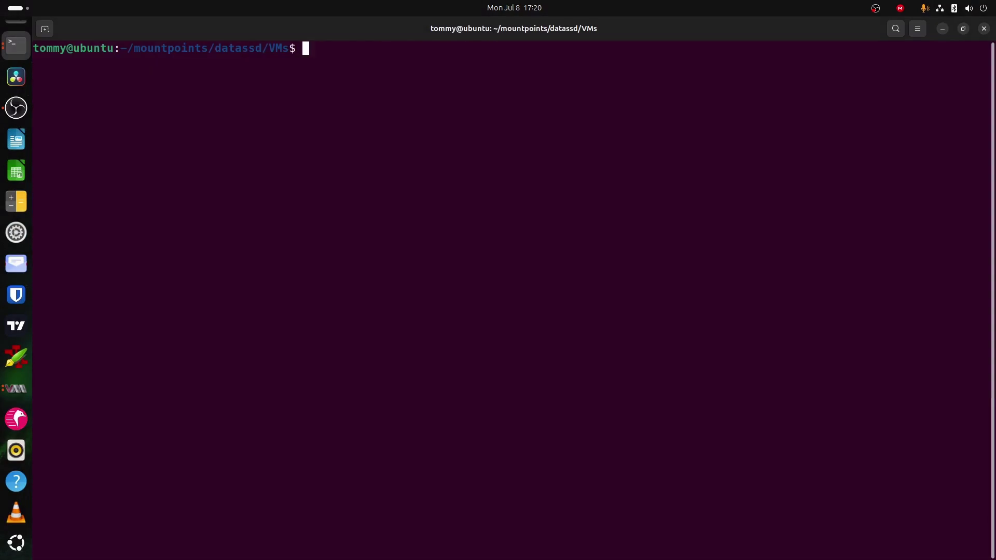
type("ls -lh")
key("Return")
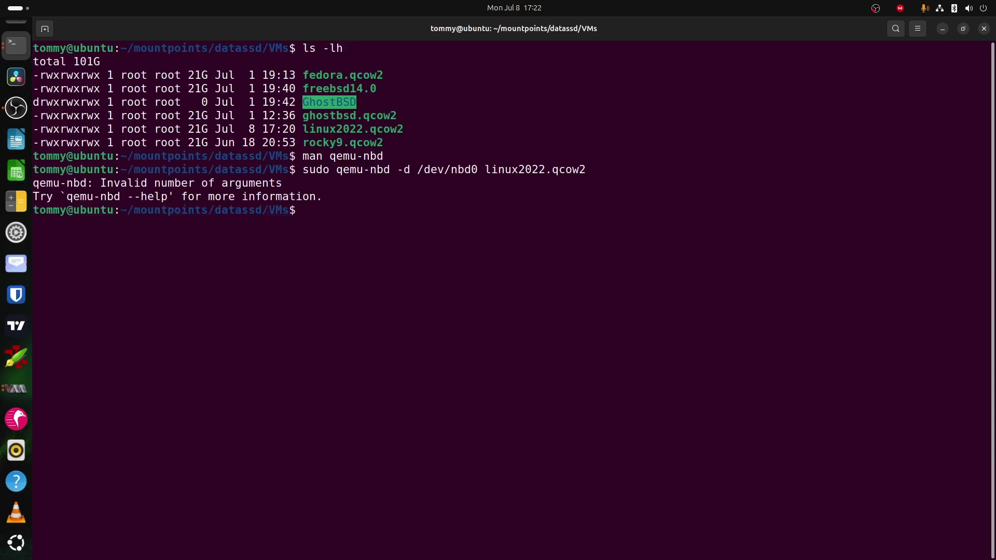
Disconnect /dev/nbd0 with sudo qemu-nbd -d and list the image files again.
key("Up")
key("BackSpace")
key("BackSpace")
key("BackSpace")
key("BackSpace")
key("BackSpace")
key("BackSpace")
key("BackSpace")
key("BackSpace")
key("BackSpace")
key("BackSpace")
key("BackSpace")
key("BackSpace")
key("BackSpace")
key("BackSpace")
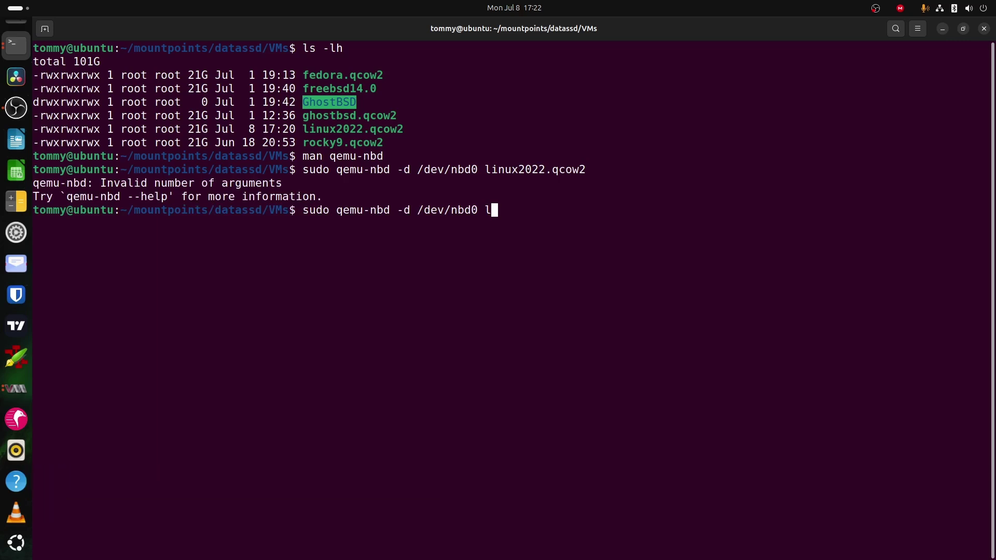
key("BackSpace")
key("Return")
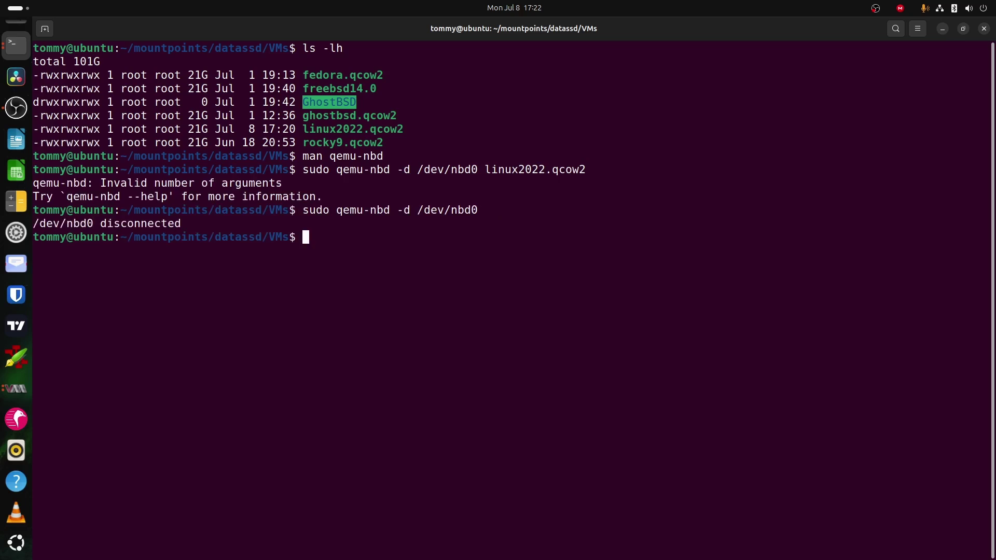
type("ls -lh")
key("Return")
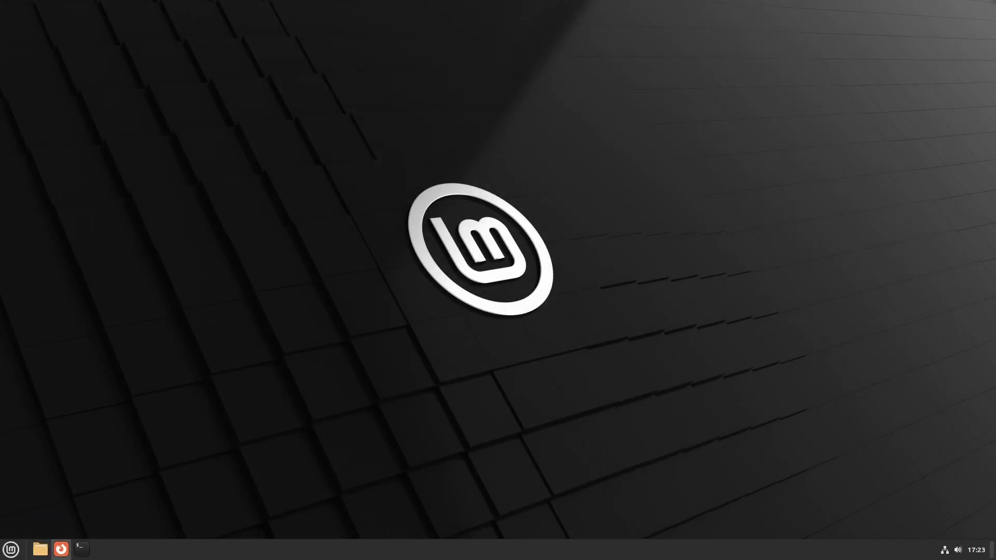
Run df -h in a maximized guest terminal and highlight /dev/vda3's 39G size.
key("ctrl+alt+t")
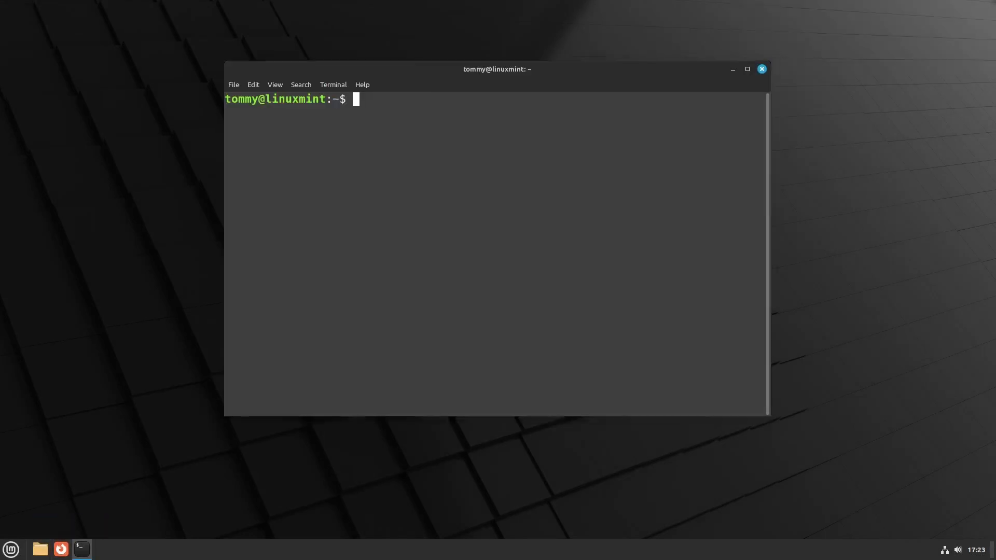
key("super+Up")
type("df -h")
key("Return")
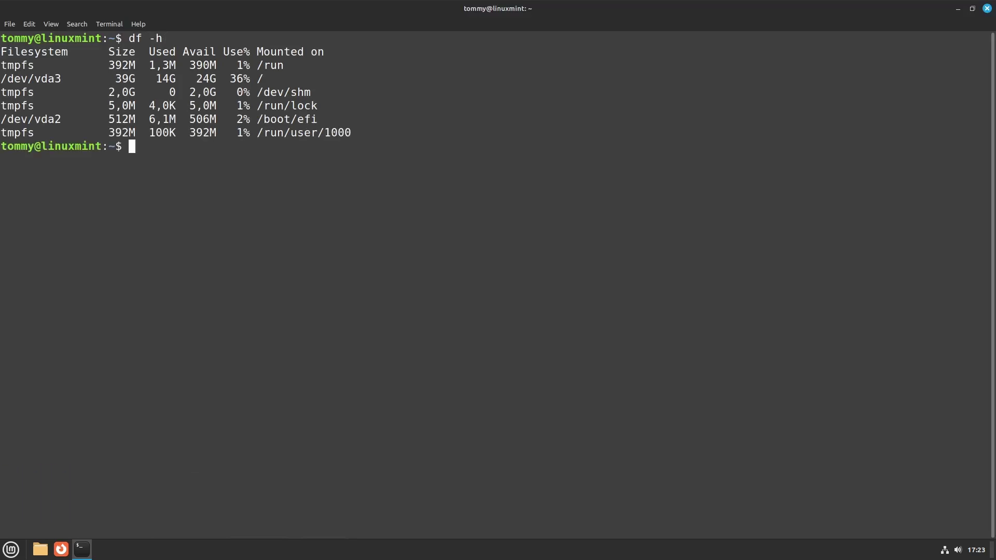
left_click_drag(155, 78, 216, 78)
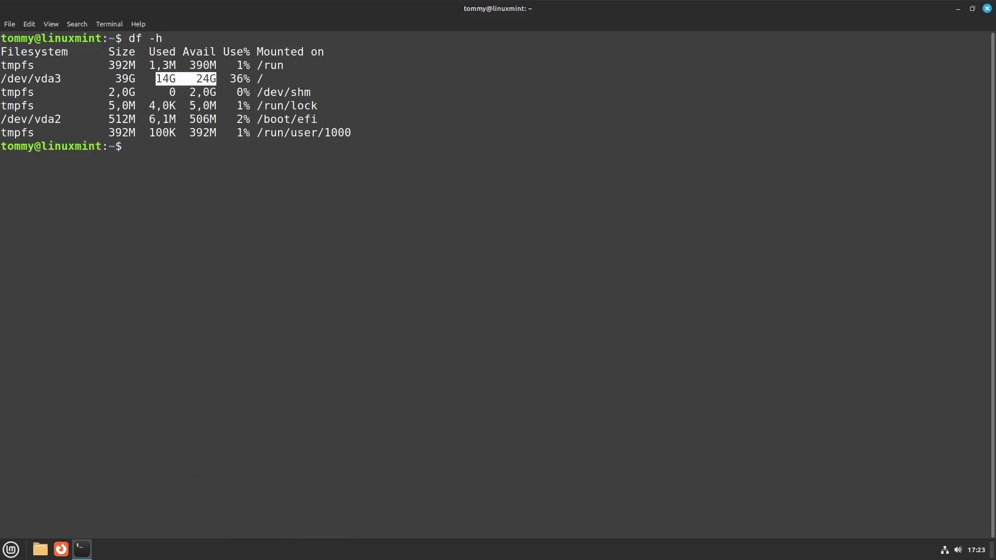
left_click_drag(116, 79, 123, 78)
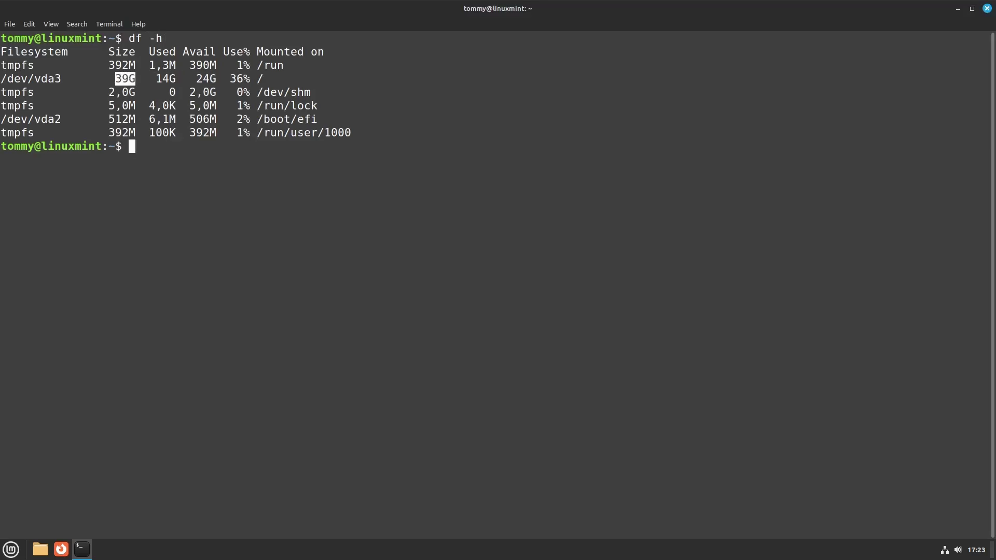